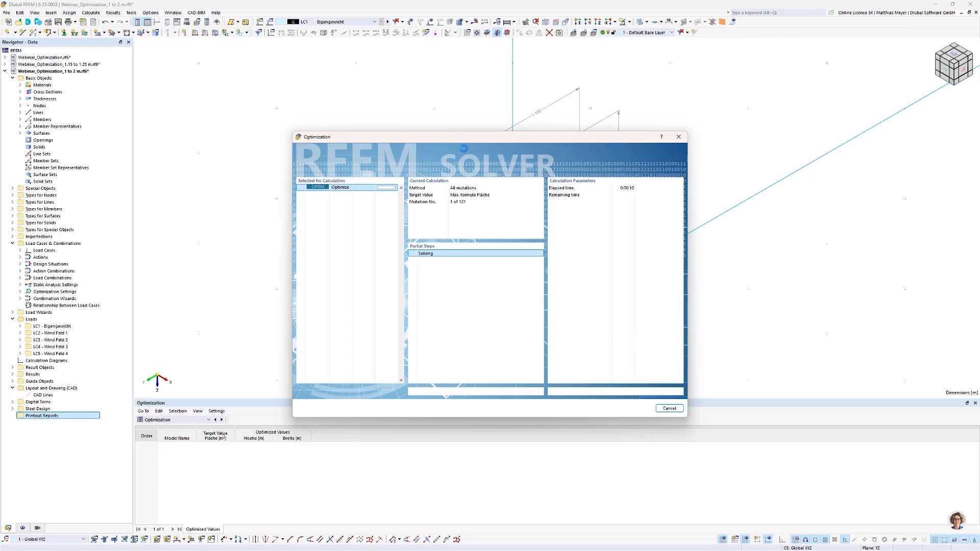
# Step: Cancel the running optimization calculation
pyautogui.moveTo(463, 137); pyautogui.dragTo(524, 124)
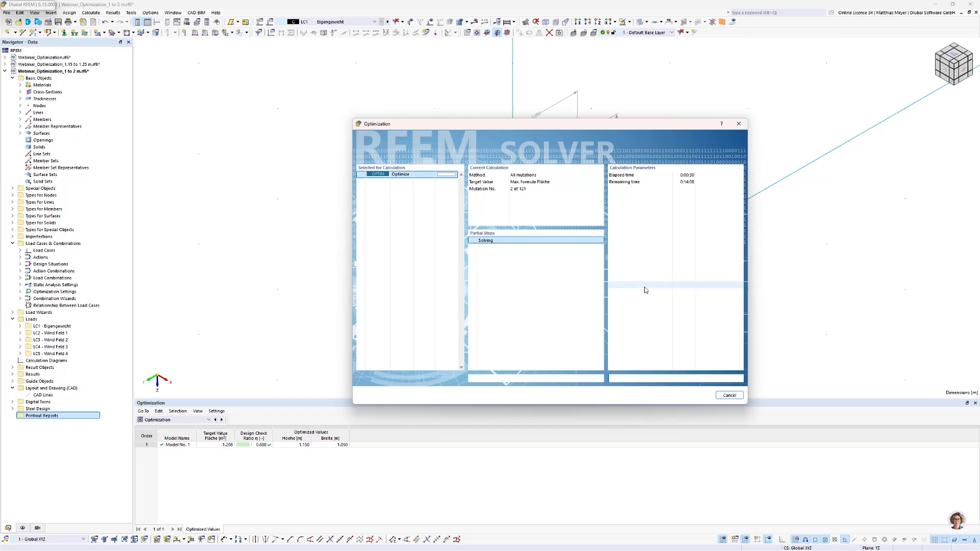
pyautogui.moveTo(592, 123); pyautogui.dragTo(592, 114)
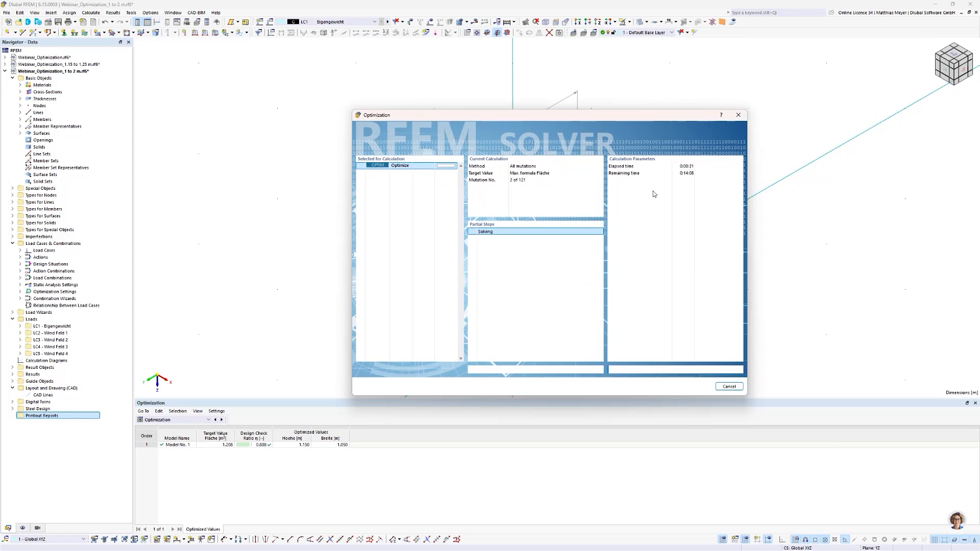
pyautogui.click(731, 387)
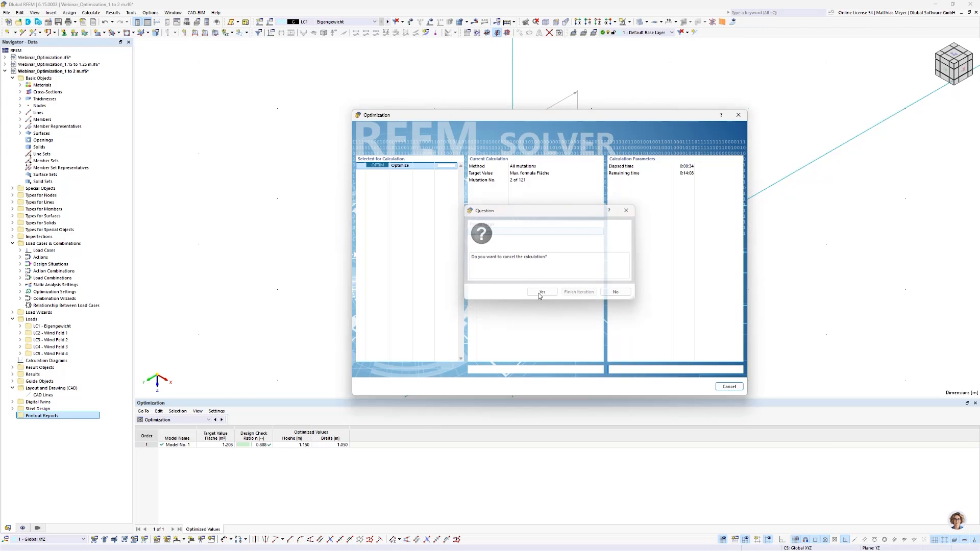
pyautogui.click(732, 389)
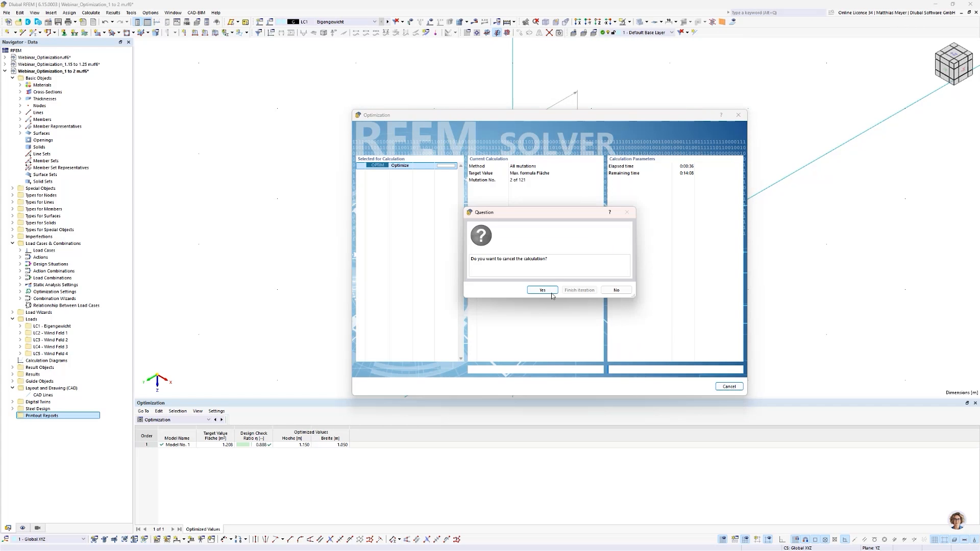
pyautogui.click(551, 293)
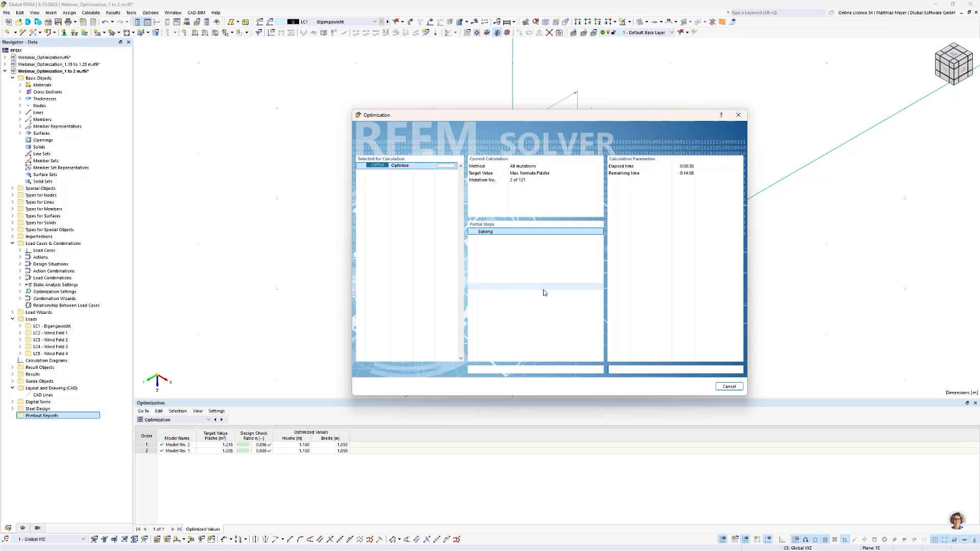
pyautogui.click(556, 317)
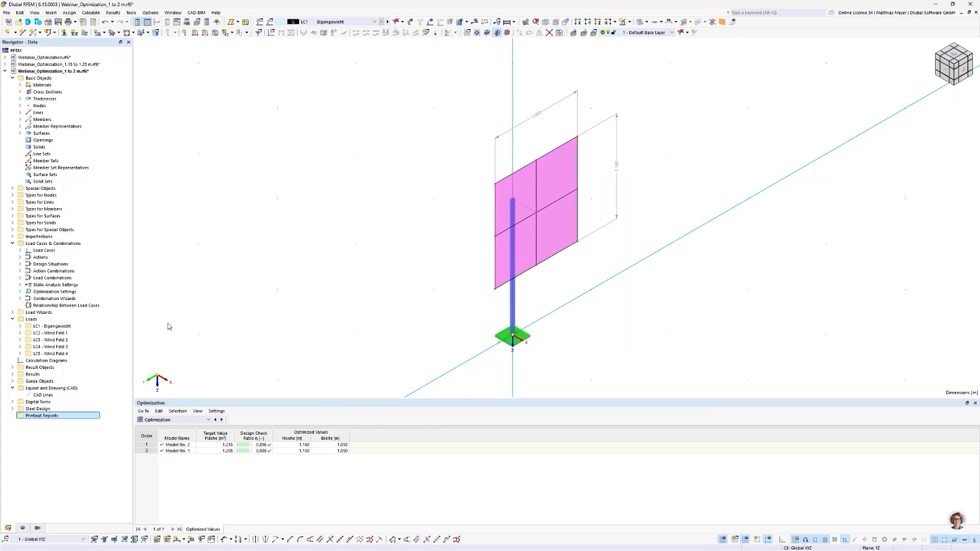
# Step: Switch to the model Webinar_Optimization_1.15 to 1.25 m and show its Steel Design input data in an enlarged table area
pyautogui.doubleClick(61, 65)
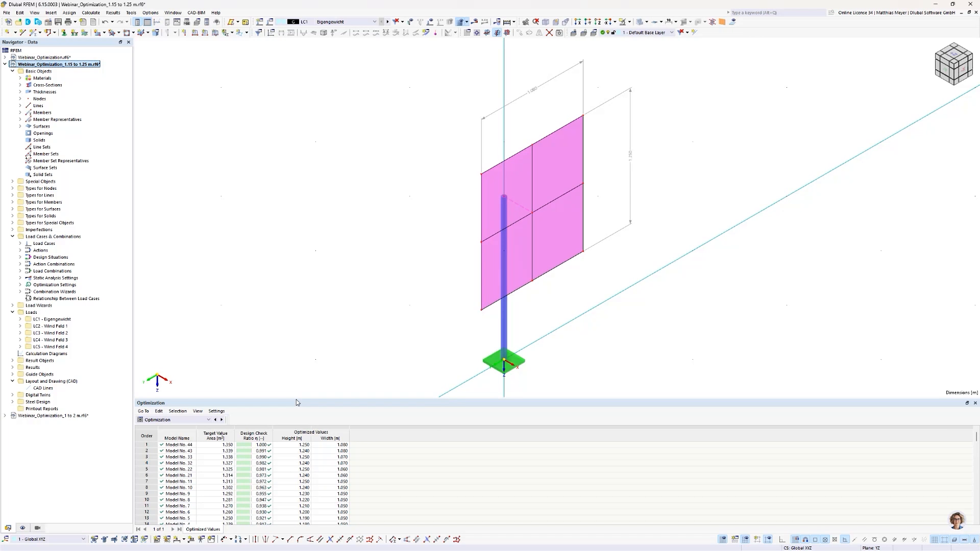
pyautogui.moveTo(297, 397); pyautogui.dragTo(298, 387)
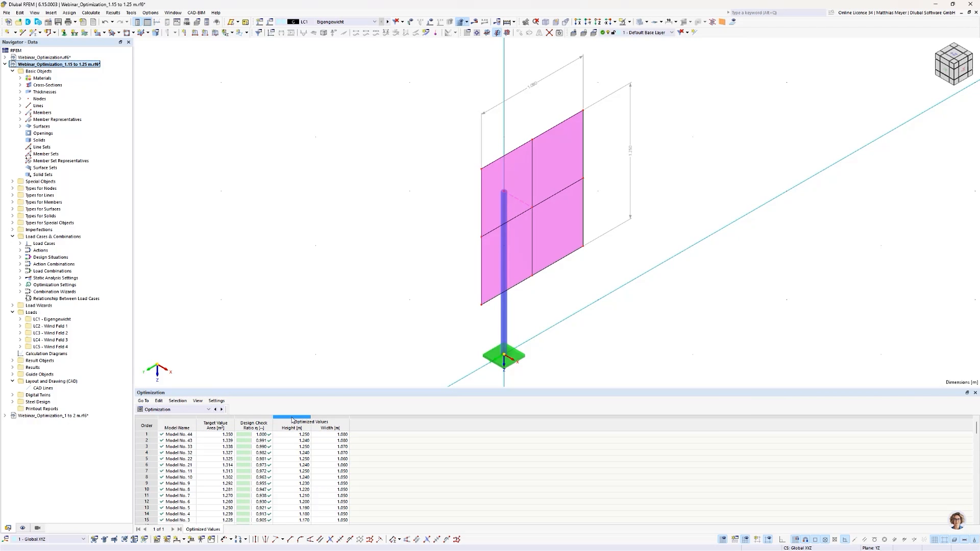
pyautogui.click(189, 415)
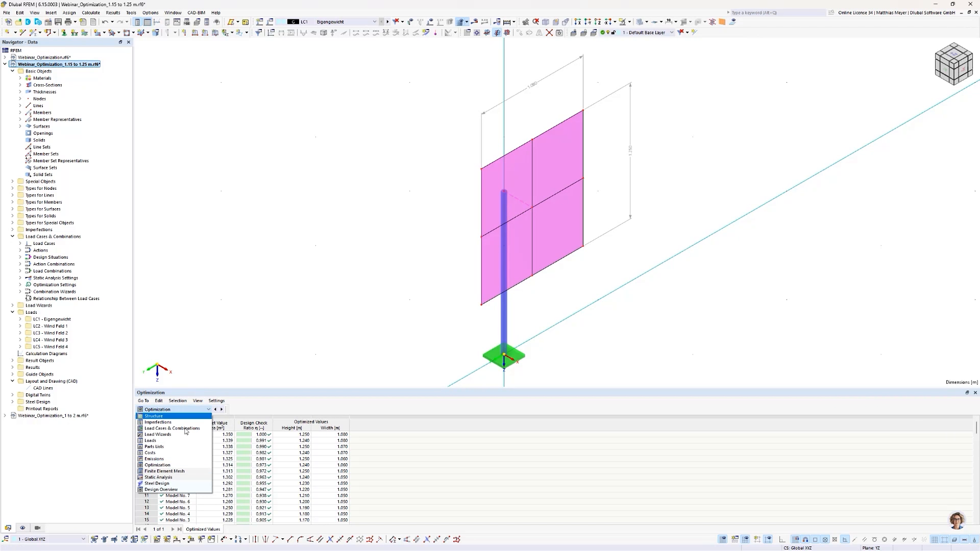
pyautogui.click(177, 484)
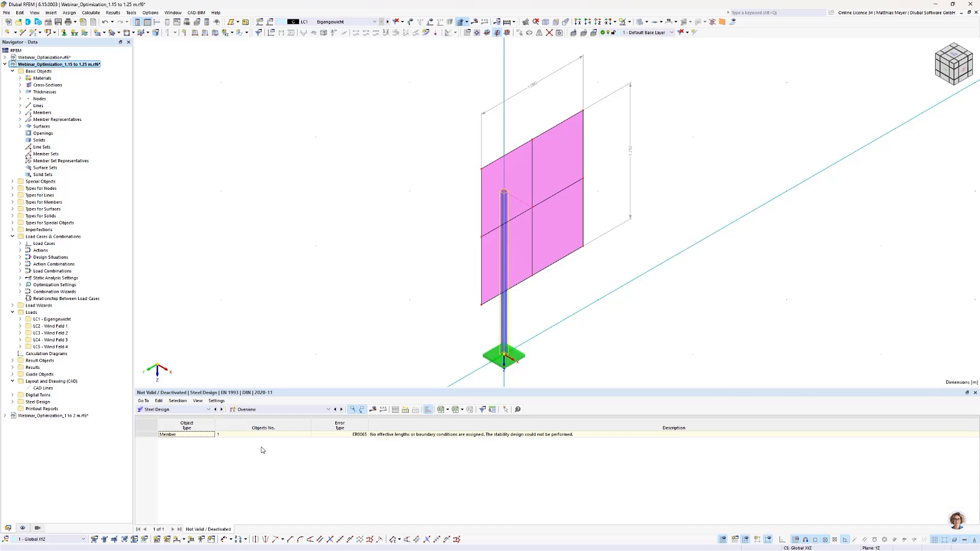
pyautogui.click(265, 410)
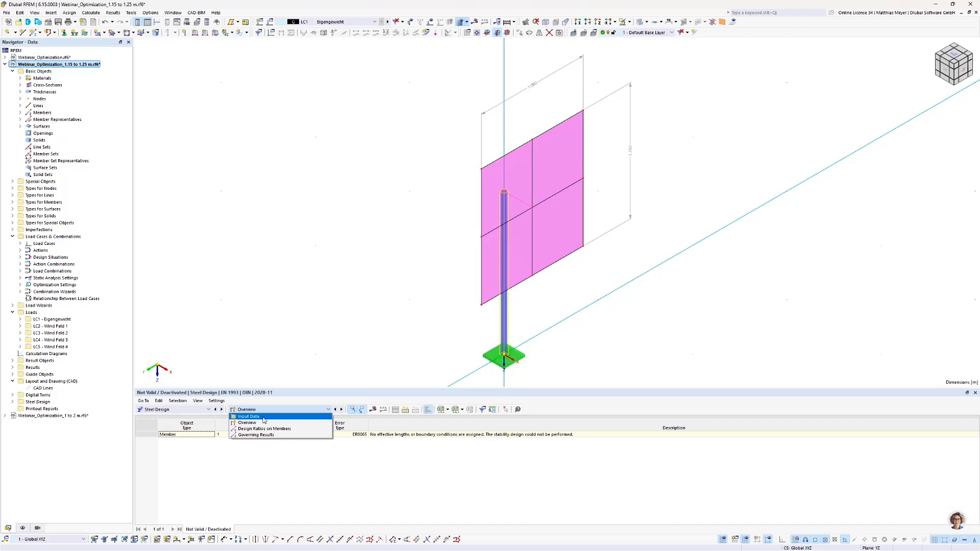
pyautogui.click(264, 417)
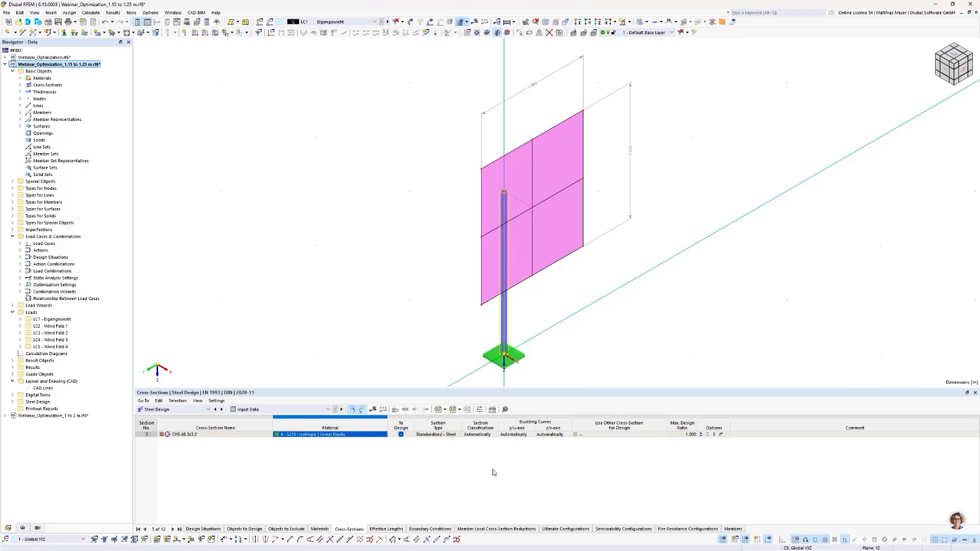
# Step: Set the other cross-section used for design of CHS 48.3x3.2 to Optimize | Current Row | CHS
pyautogui.click(618, 434)
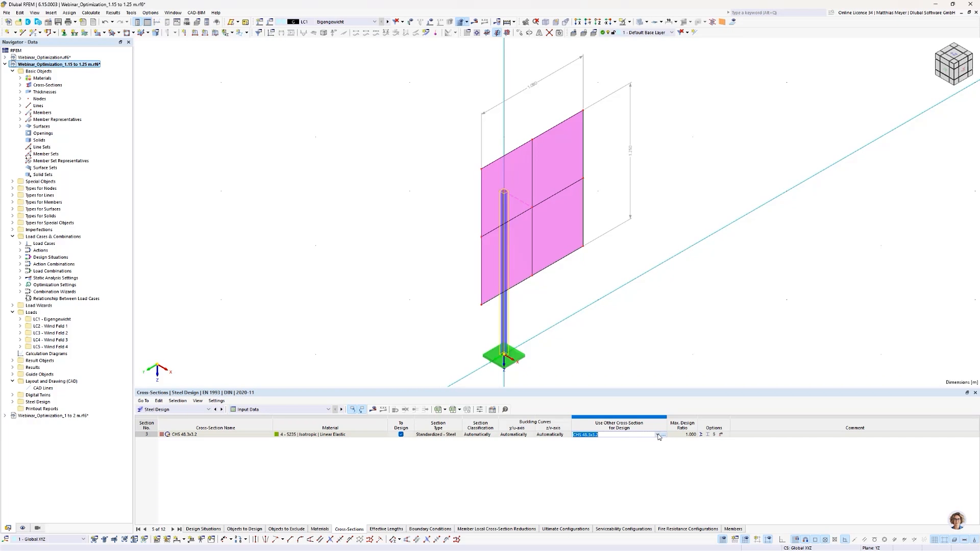
pyautogui.click(657, 435)
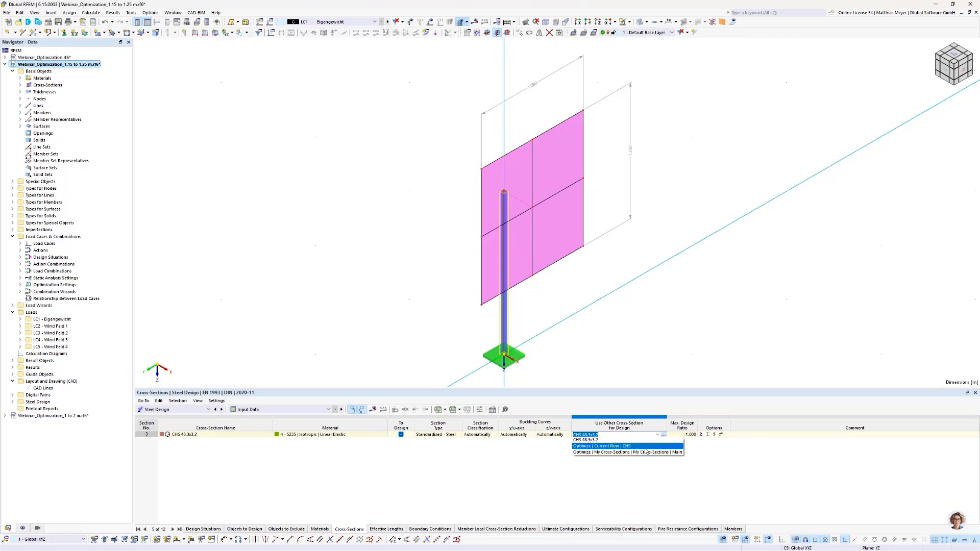
pyautogui.click(672, 445)
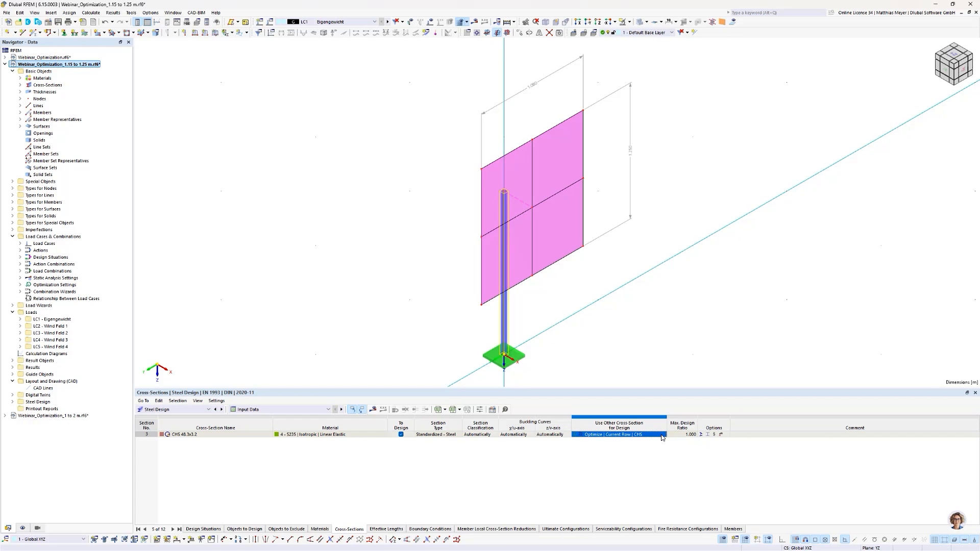
# Step: Examine the CHS sections available in the standardized steel cross-section library, then close it without changes
pyautogui.click(663, 436)
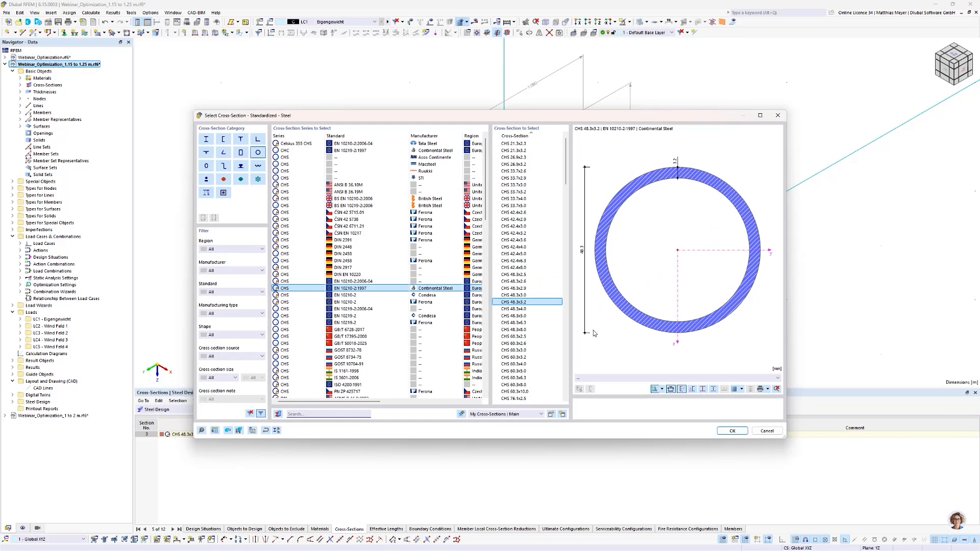
pyautogui.scroll(-11, 529, 230)
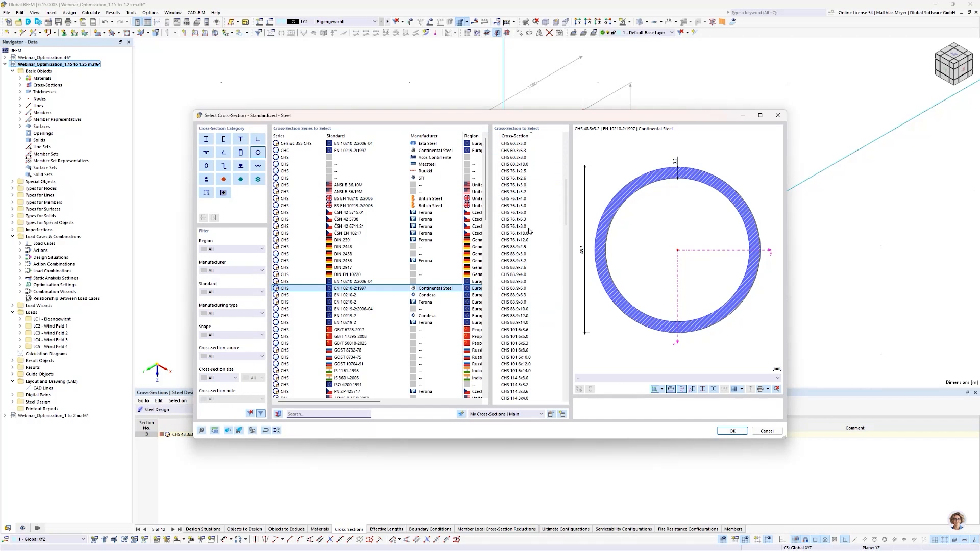
pyautogui.scroll(11, 529, 231)
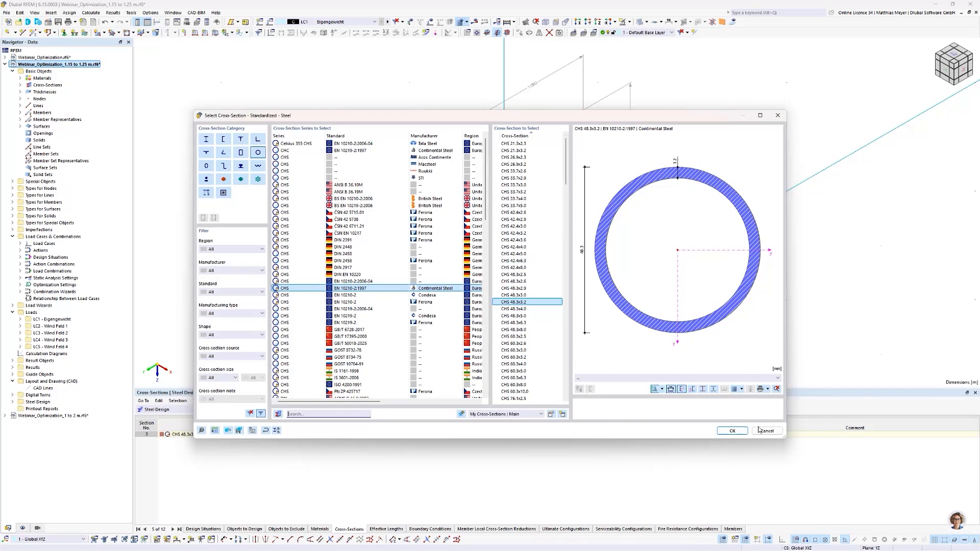
pyautogui.moveTo(616, 121); pyautogui.dragTo(518, 77)
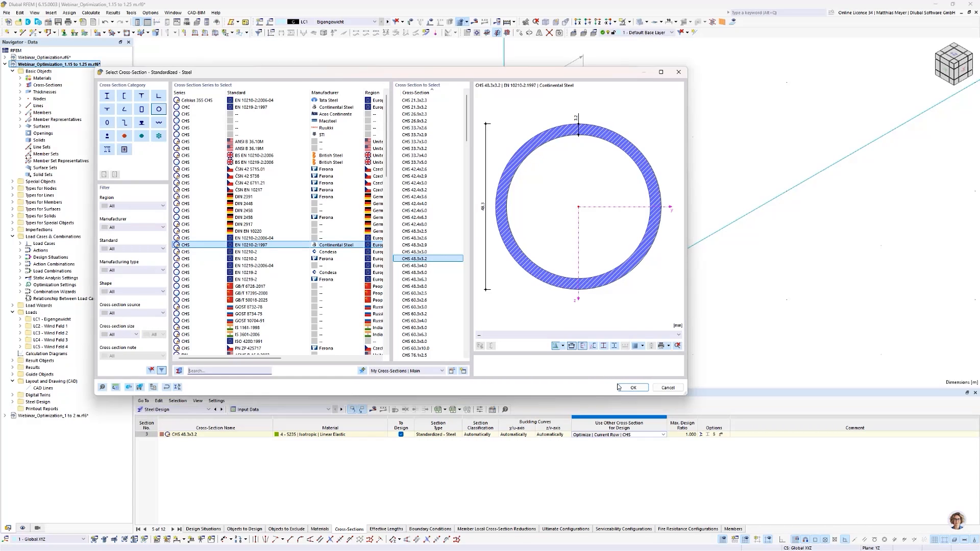
pyautogui.click(668, 388)
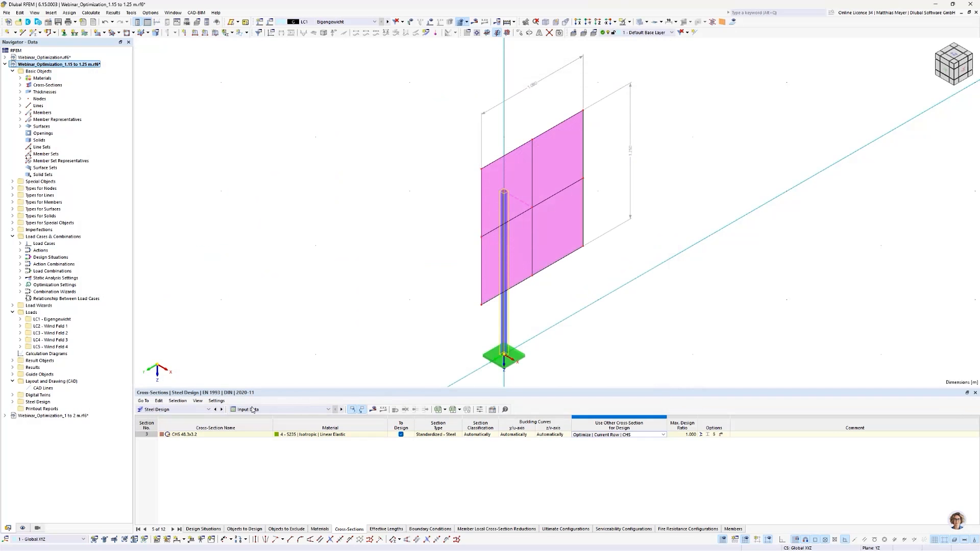
# Step: Return to the Optimization results table and load the variant Model No. 1
pyautogui.click(187, 412)
pyautogui.click(172, 480)
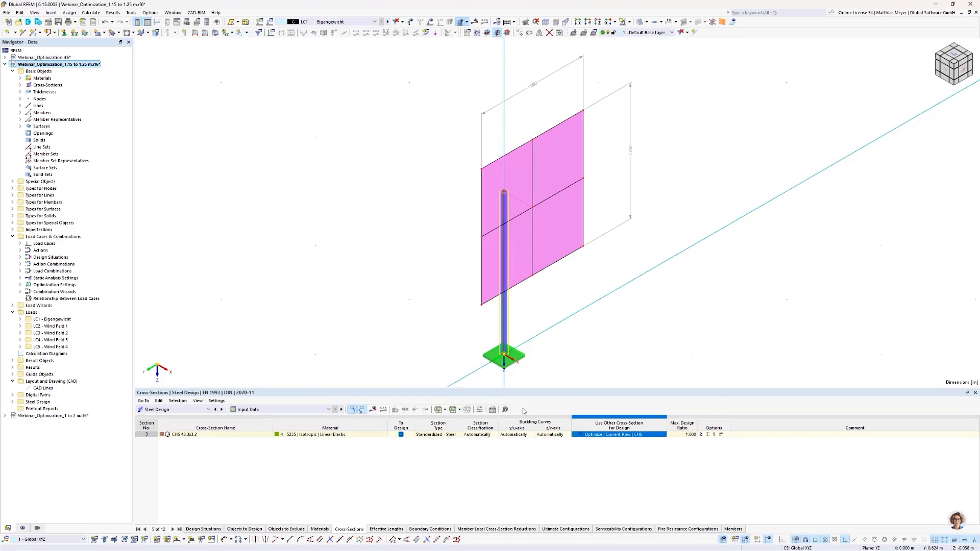
pyautogui.click(193, 410)
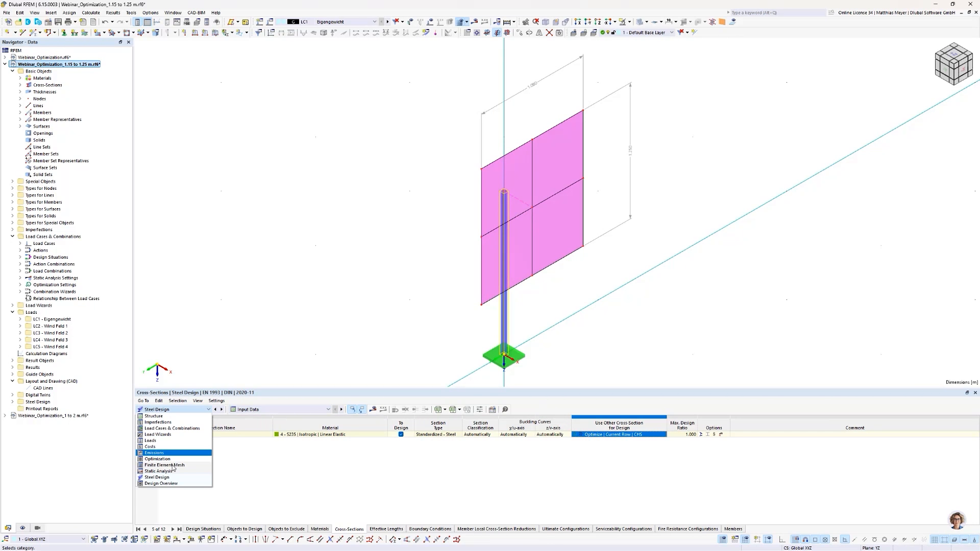
pyautogui.click(171, 459)
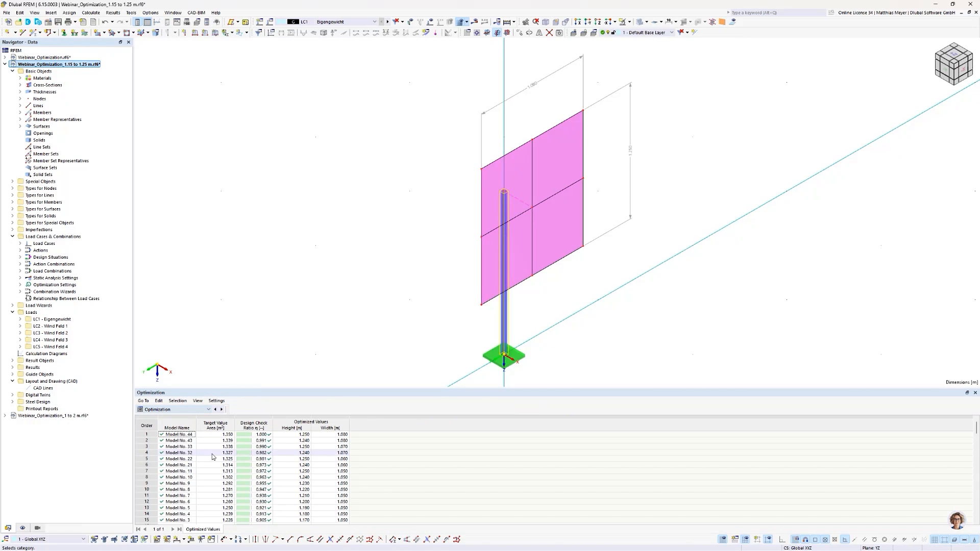
pyautogui.scroll(-3, 212, 457)
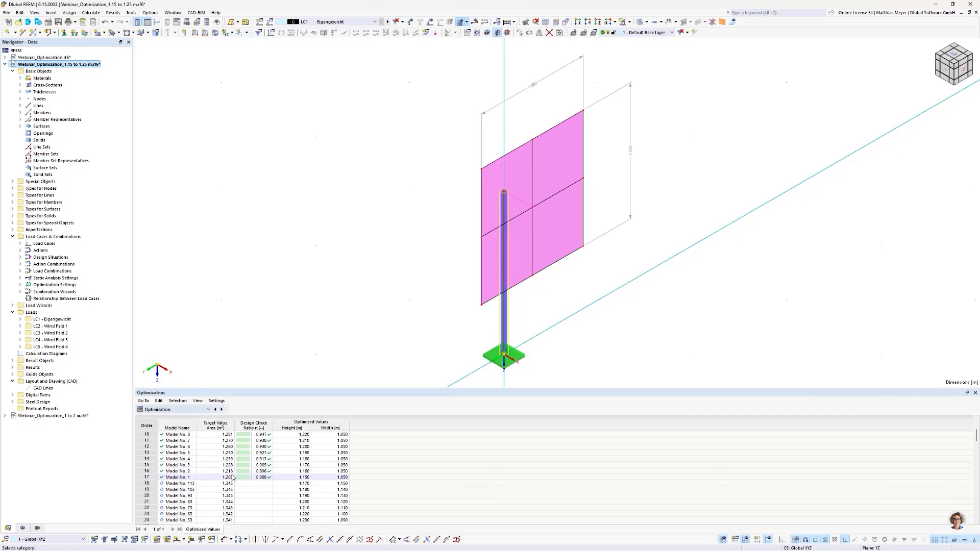
pyautogui.click(187, 478)
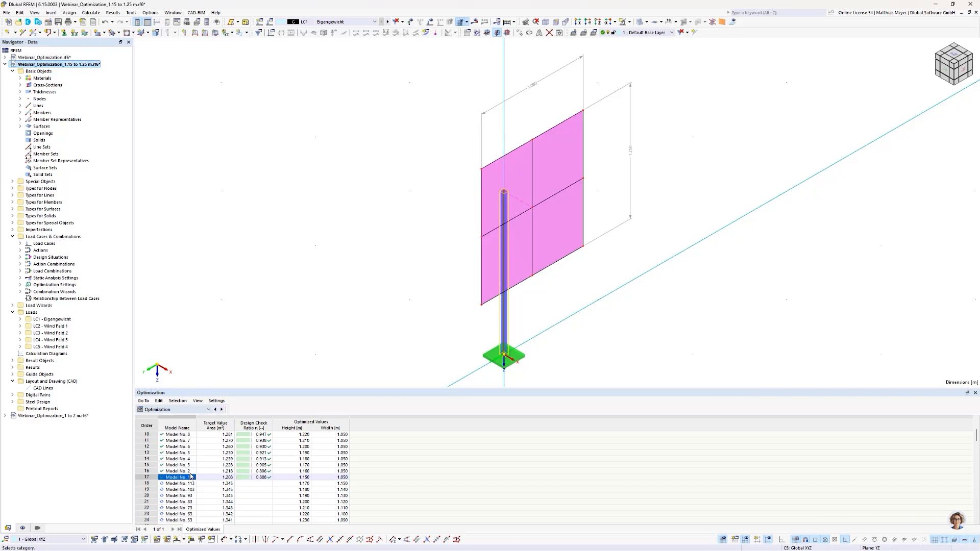
# Step: Show the Steel Design input data again and clear the other cross-section for design of CHS 48.3x3.2
pyautogui.click(177, 410)
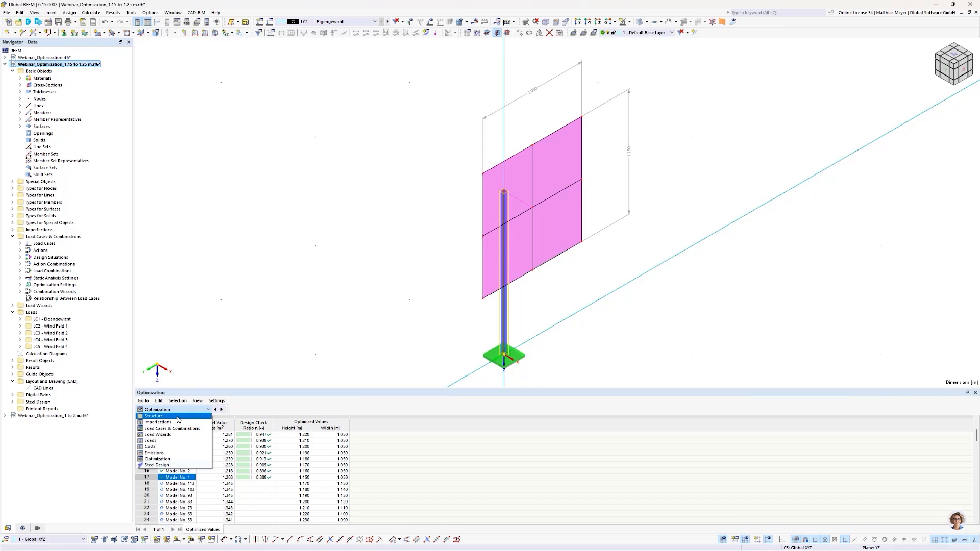
pyautogui.click(166, 466)
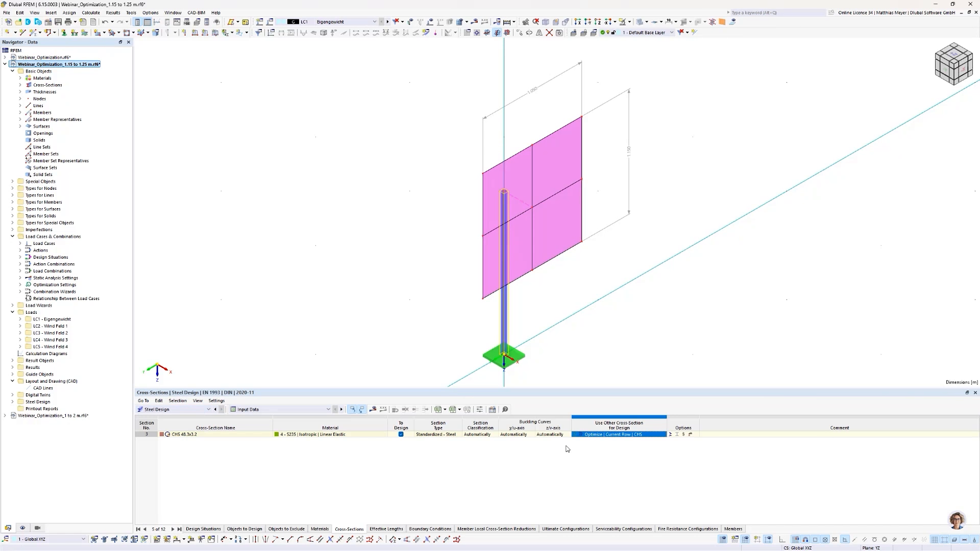
pyautogui.click(626, 435)
pyautogui.click(657, 436)
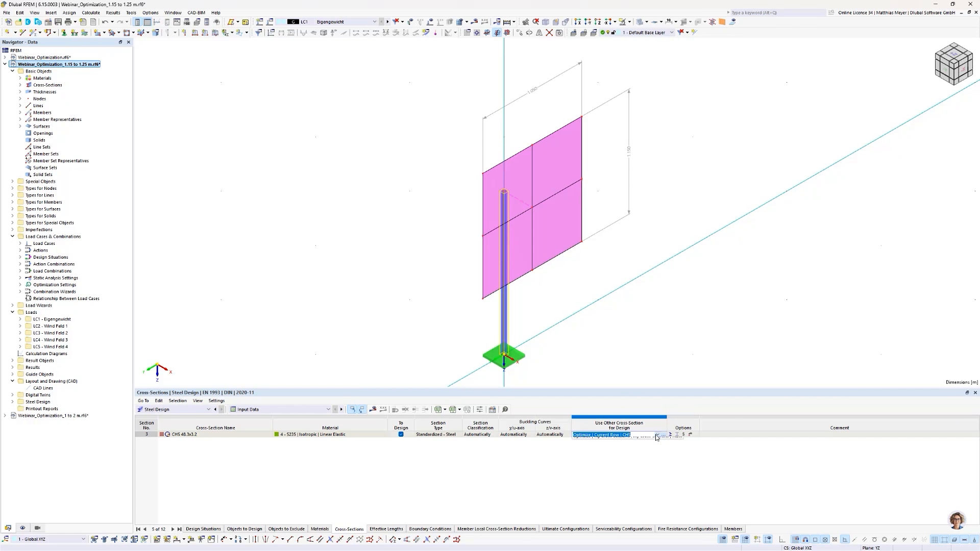
pyautogui.click(649, 440)
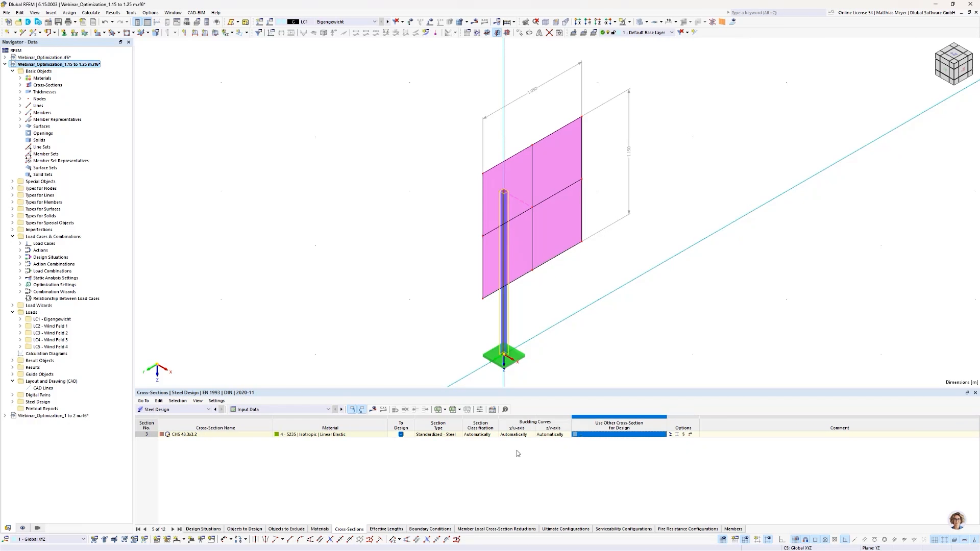
# Step: Calculate and display the steel design check results for the loaded model variant
pyautogui.click(176, 410)
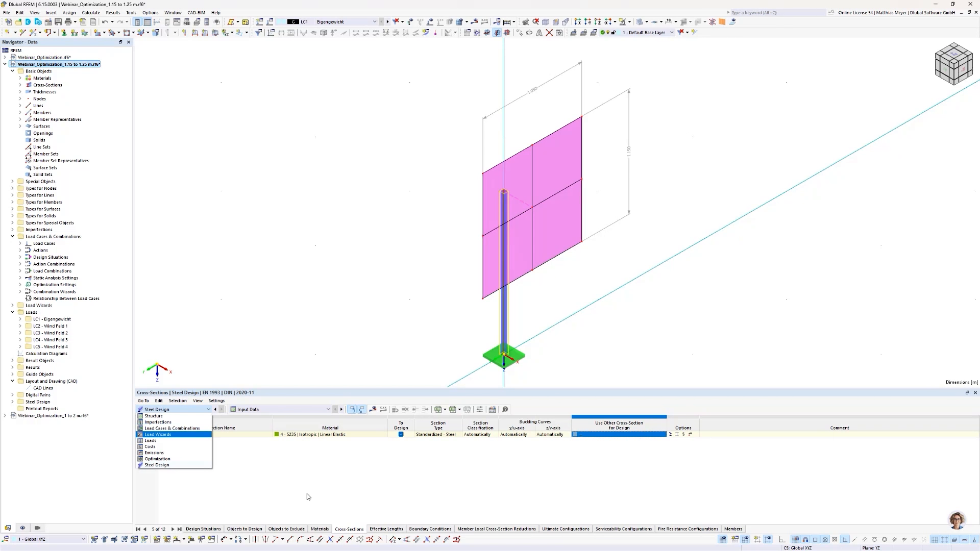
pyautogui.click(366, 436)
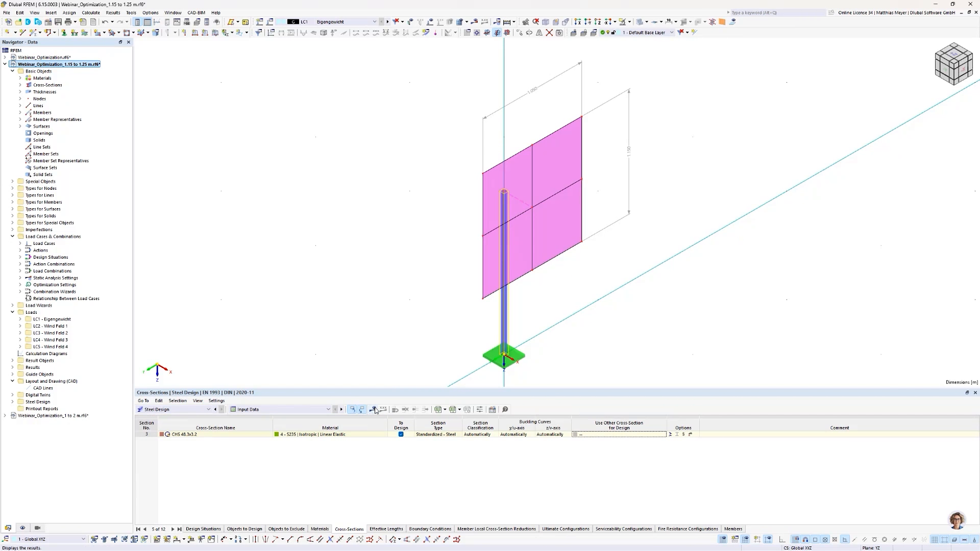
pyautogui.click(374, 410)
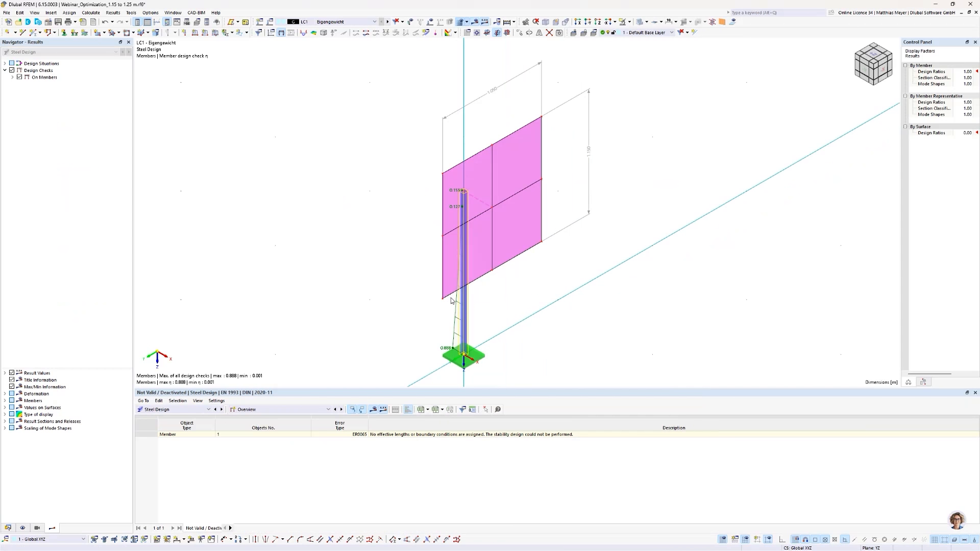
pyautogui.moveTo(518, 341); pyautogui.dragTo(524, 321, button='middle')
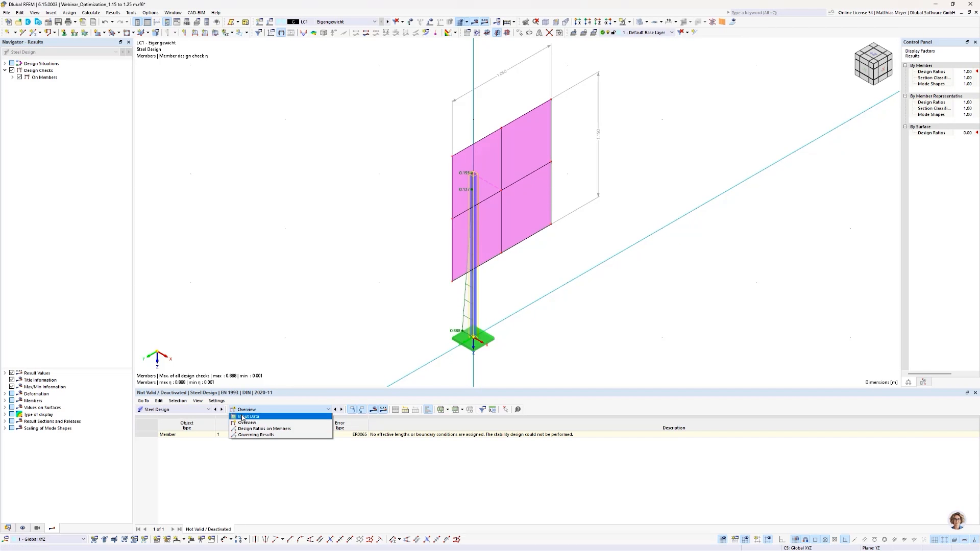
# Step: Show the Steel Design input data and set the other cross-section for design to Optimize | My Cross-Sections | My Cross-Sections | Main
pyautogui.click(245, 417)
pyautogui.click(650, 435)
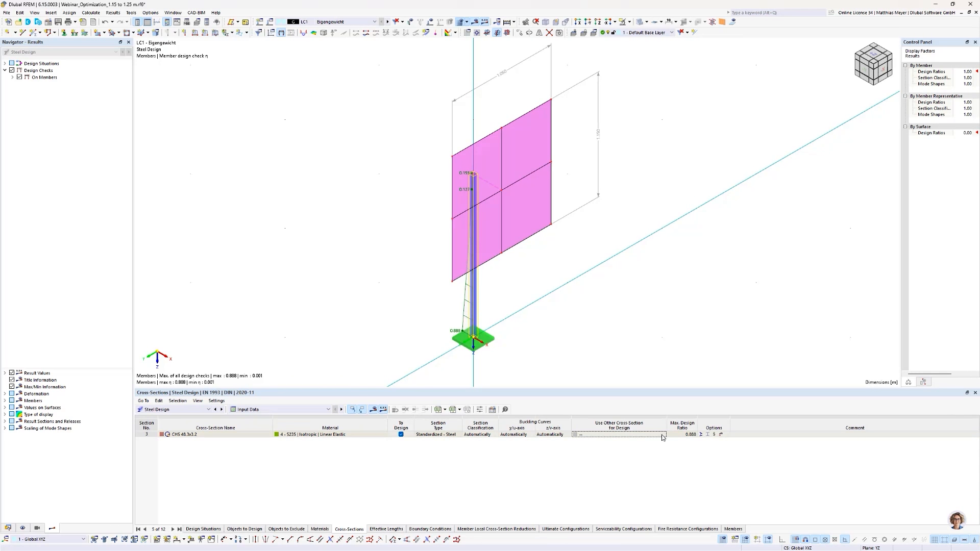
pyautogui.click(658, 435)
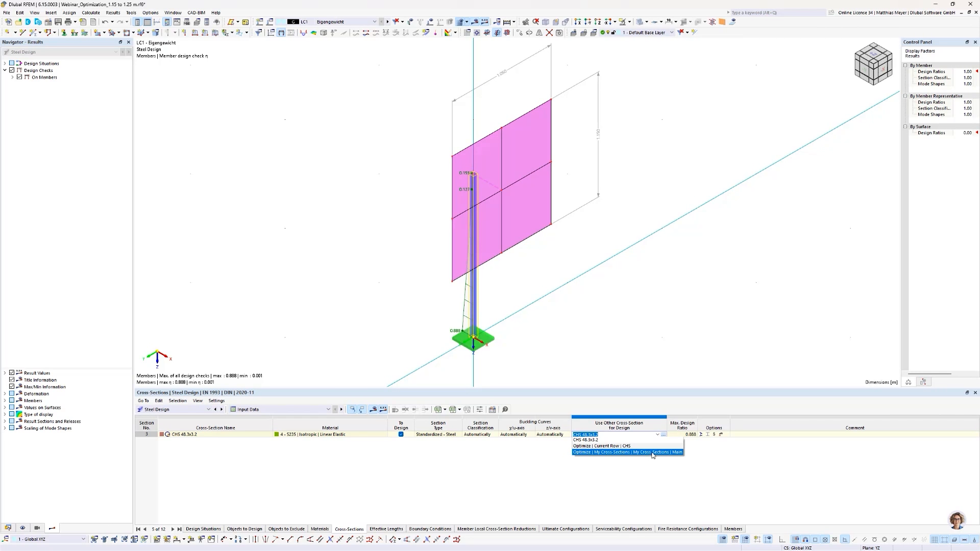
pyautogui.click(651, 453)
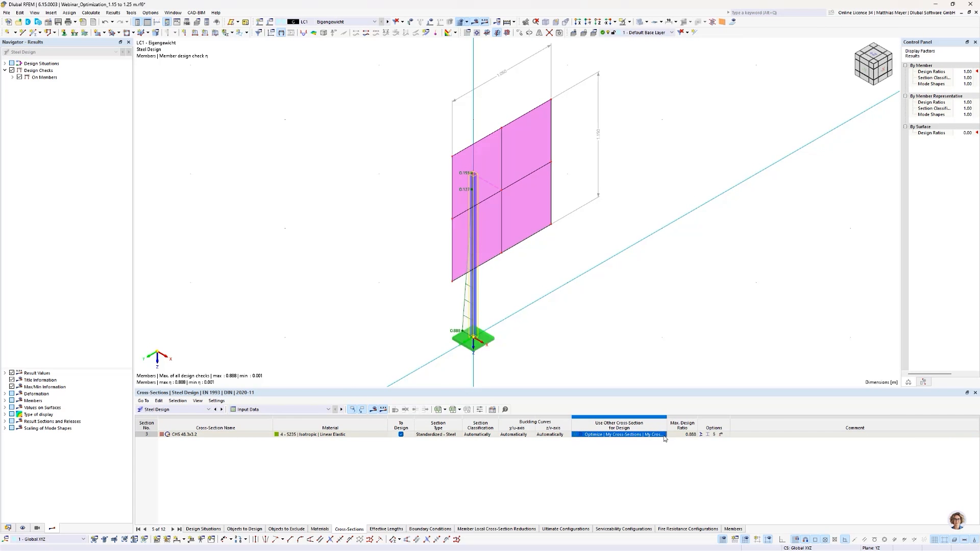
# Step: Open the cross-section library for the design section and remove the saved CHS series from the My Cross-Sections | Main list
pyautogui.click(664, 436)
pyautogui.click(664, 435)
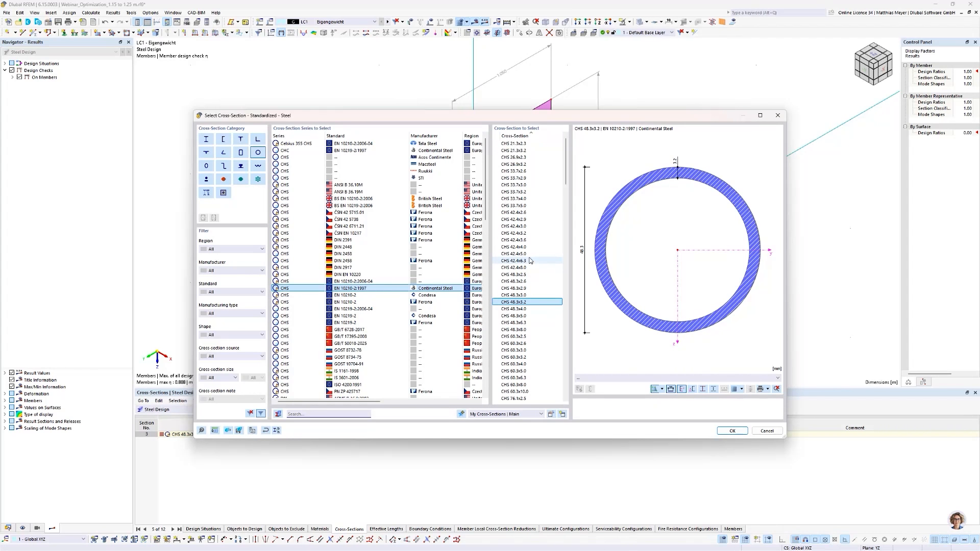
pyautogui.click(516, 254)
pyautogui.keyDown('shift'); pyautogui.click(515, 261); pyautogui.keyUp('shift')
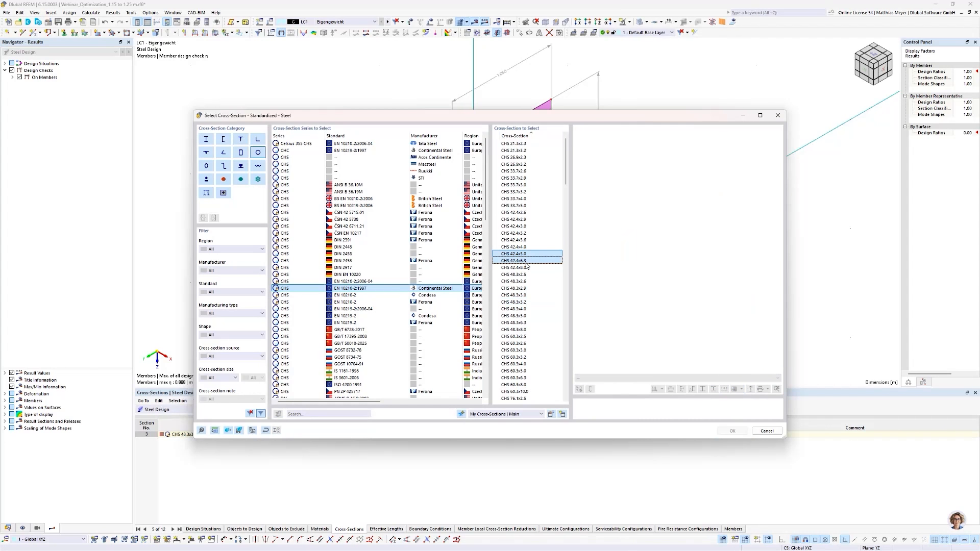
pyautogui.click(562, 414)
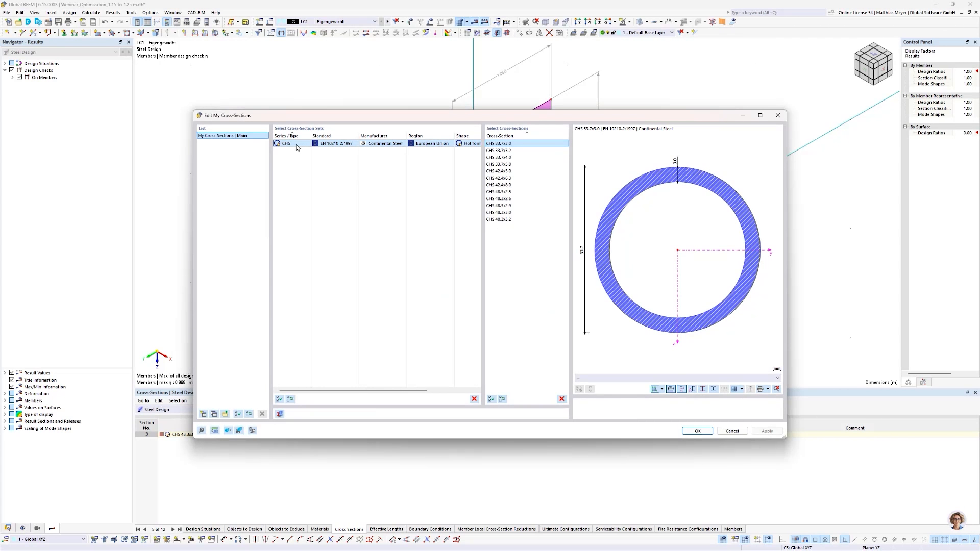
pyautogui.click(474, 399)
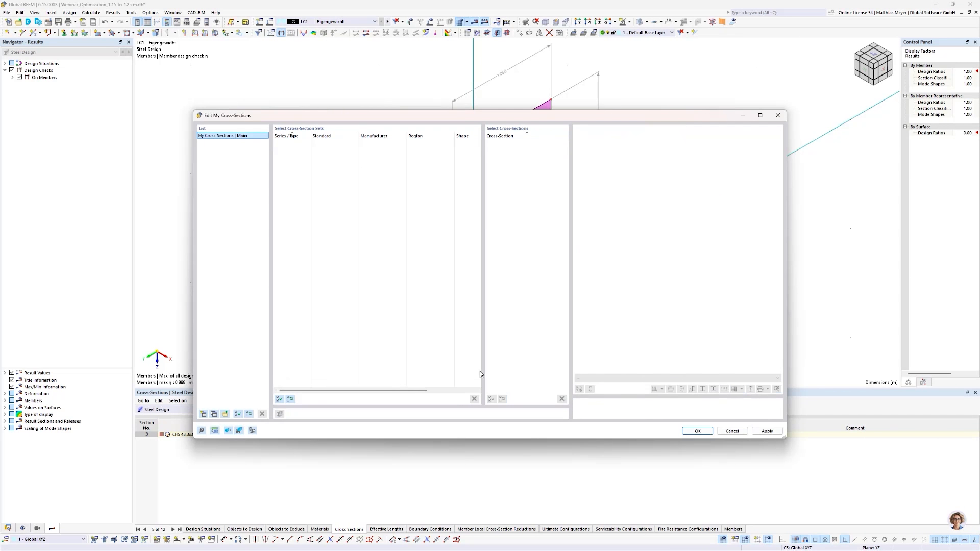
pyautogui.click(694, 432)
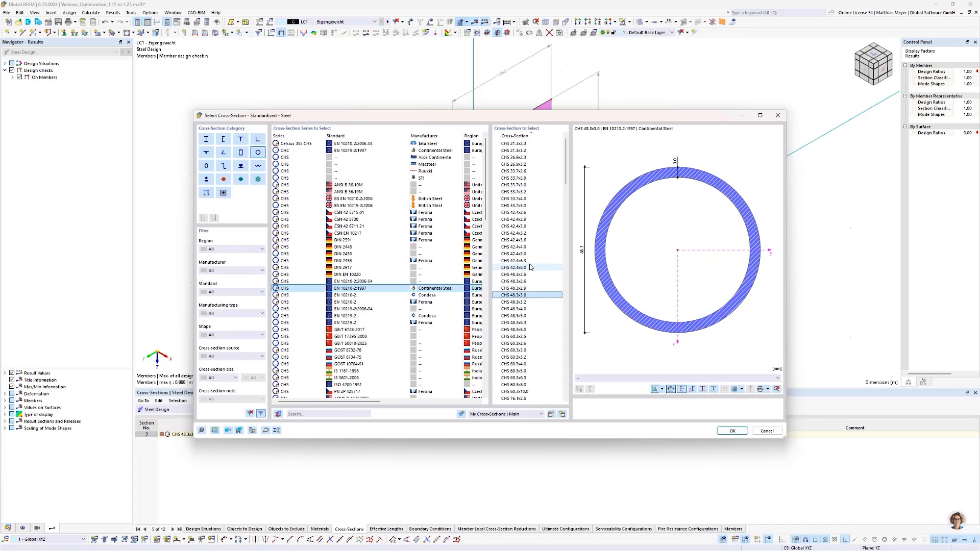
# Step: Add CHS 42.4x4.0 through CHS 48.3x3.2 and CHS 33.7x2.6 through CHS 33.7x3.2 to My Cross-Sections | Main, then leave the library
pyautogui.moveTo(530, 246); pyautogui.dragTo(530, 305)
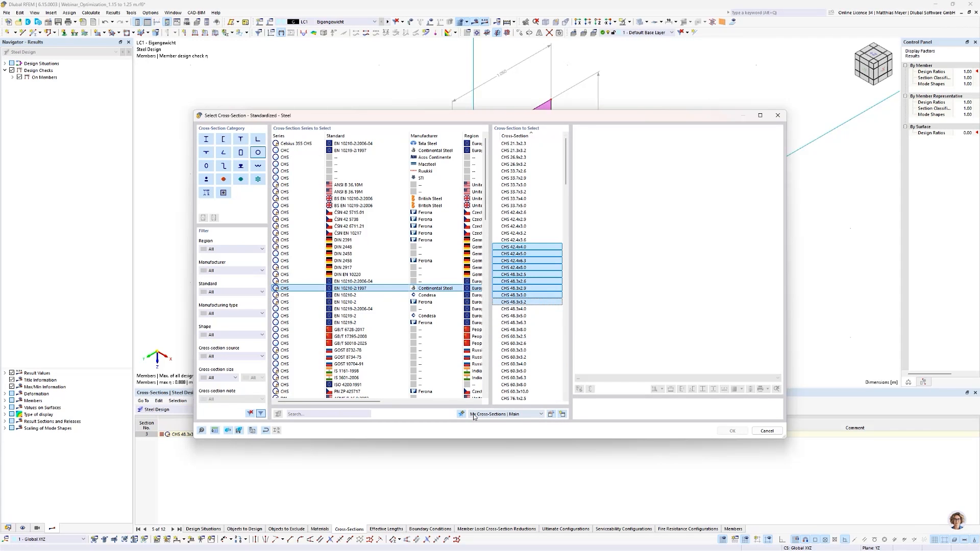
pyautogui.moveTo(517, 171); pyautogui.dragTo(519, 192)
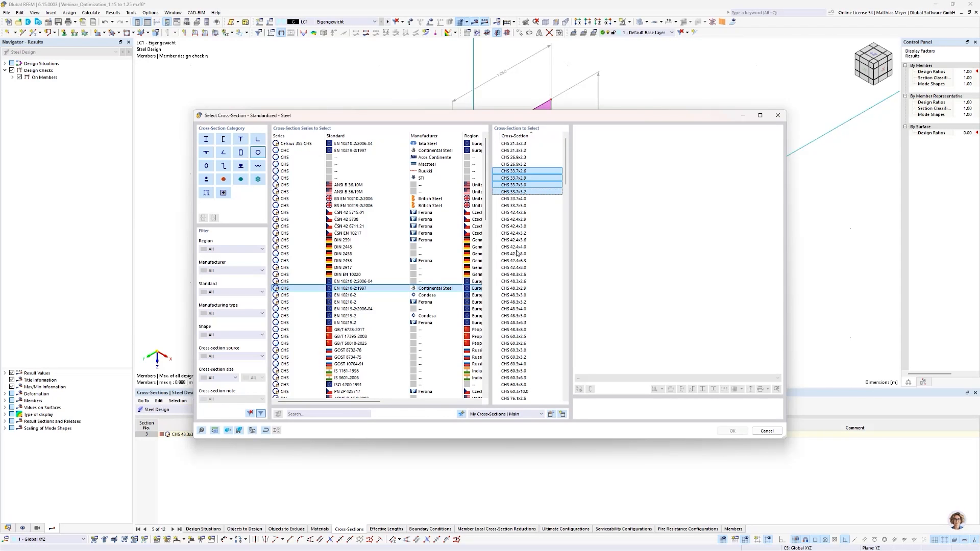
pyautogui.click(562, 414)
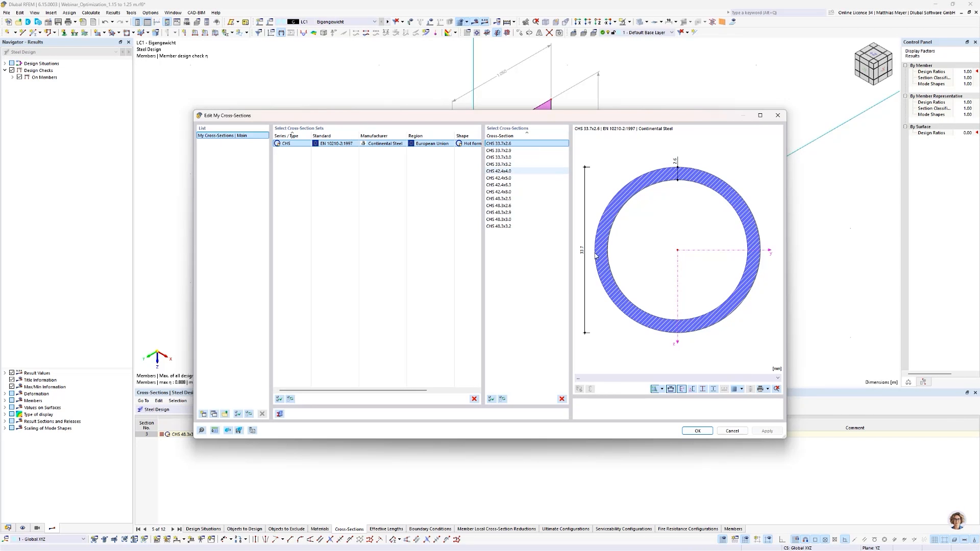
pyautogui.click(699, 429)
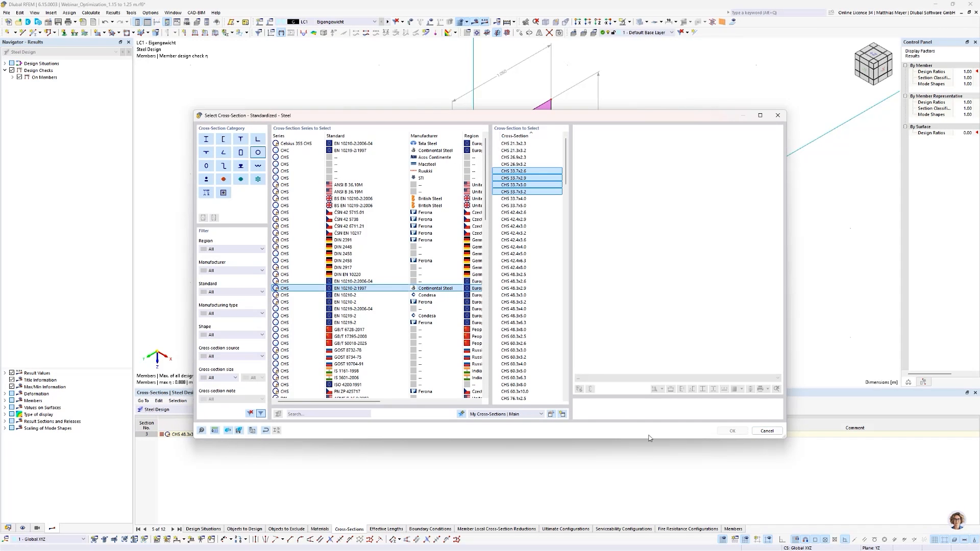
pyautogui.click(778, 434)
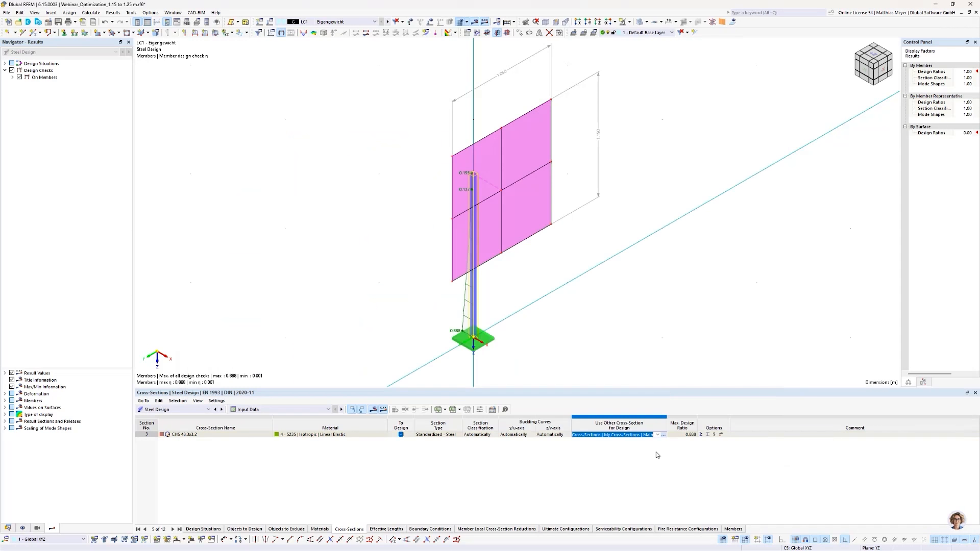
# Step: Calculate the steel design with the section optimization and return to the input data to check the cross-section chosen for design
pyautogui.click(374, 410)
pyautogui.click(374, 410)
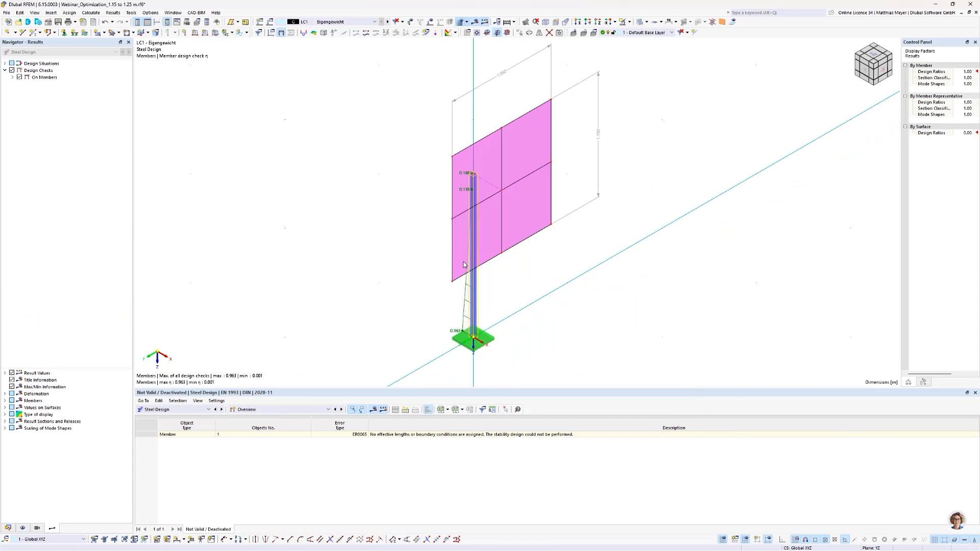
pyautogui.click(208, 410)
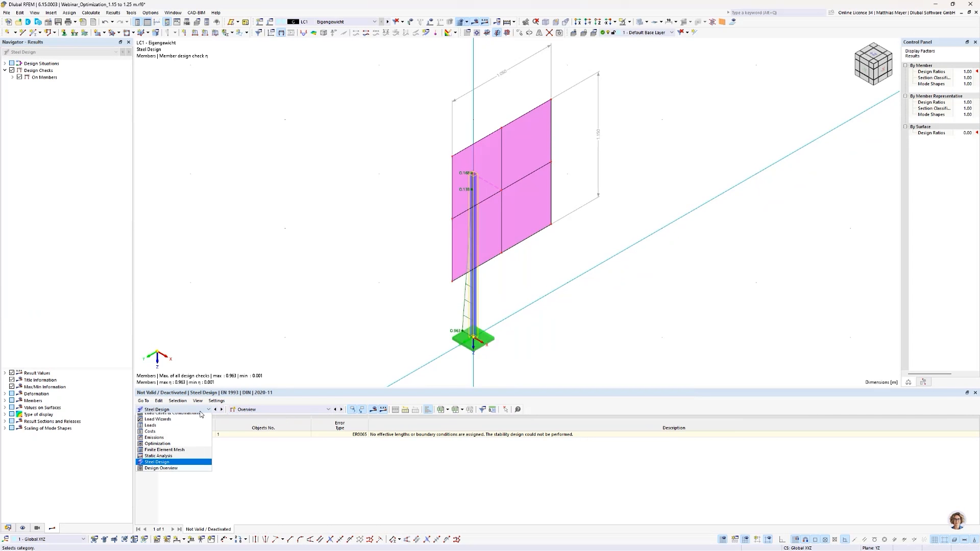
pyautogui.click(263, 414)
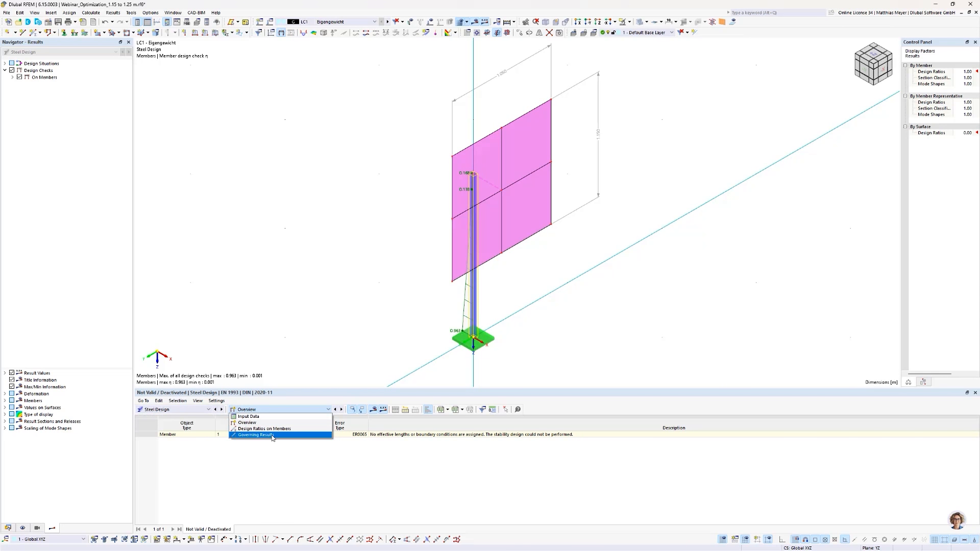
pyautogui.click(248, 417)
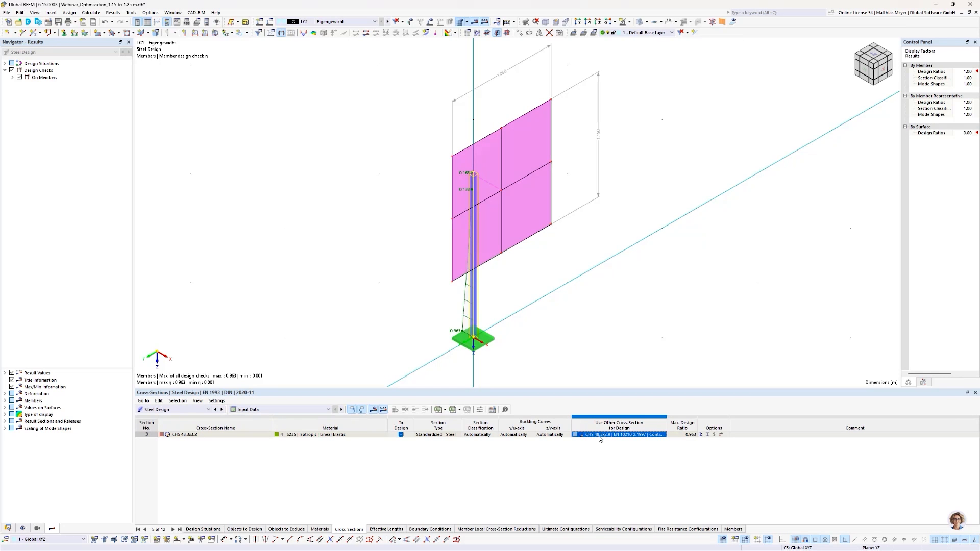
# Step: Examine the governing results by loading and the design ratios on members by material for the optimized section
pyautogui.click(306, 409)
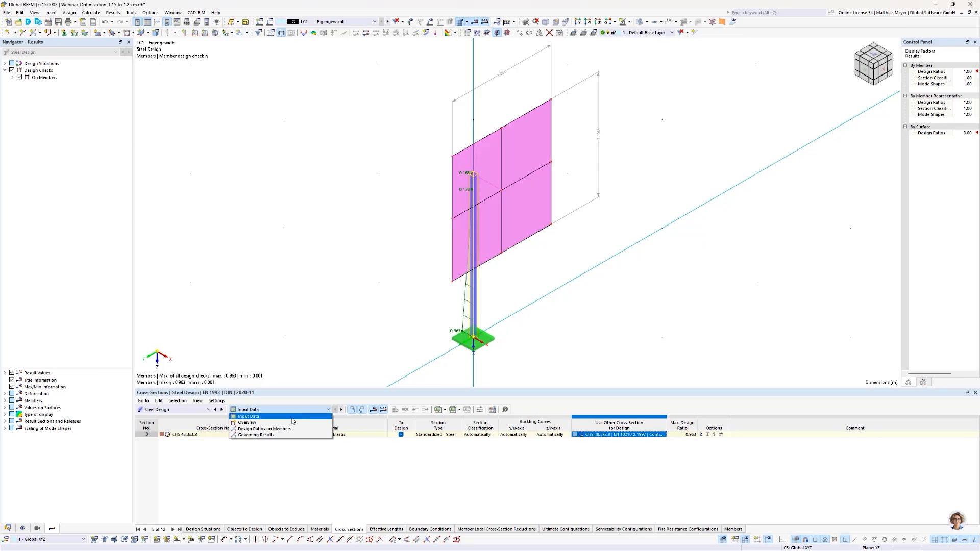
pyautogui.click(285, 435)
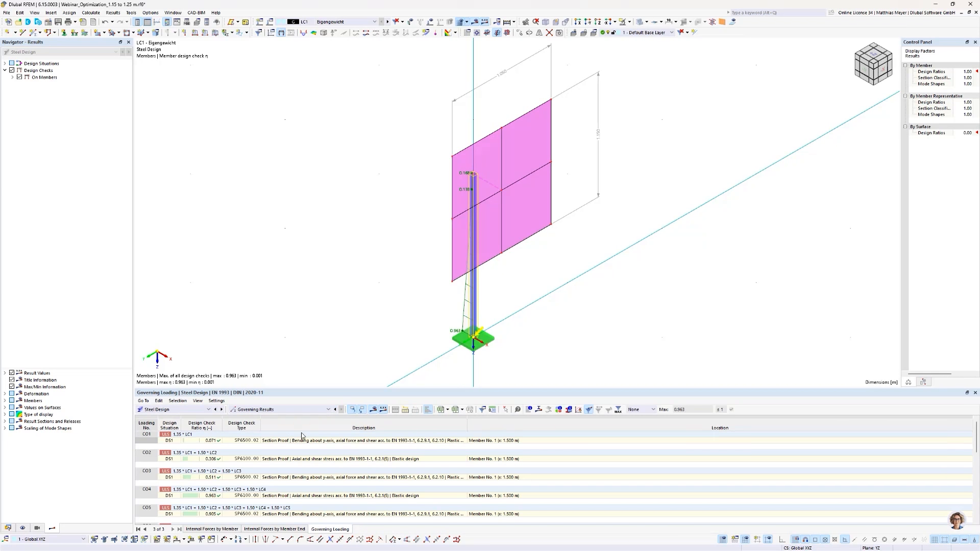
pyautogui.click(276, 411)
pyautogui.click(270, 429)
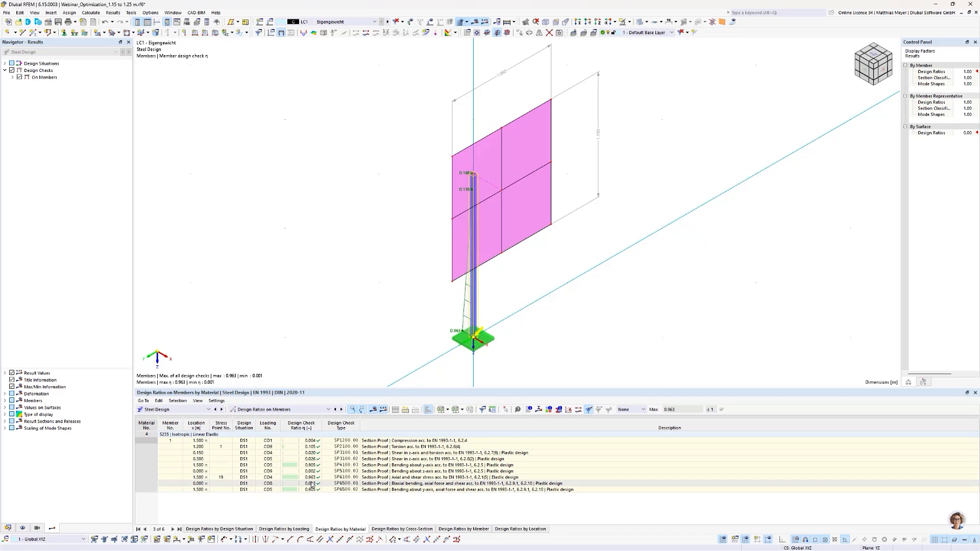
pyautogui.click(456, 342)
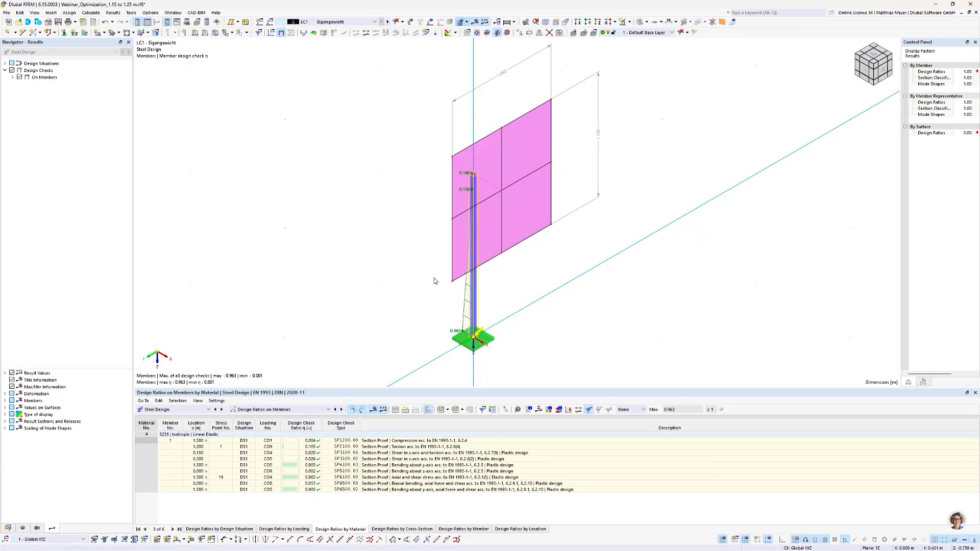